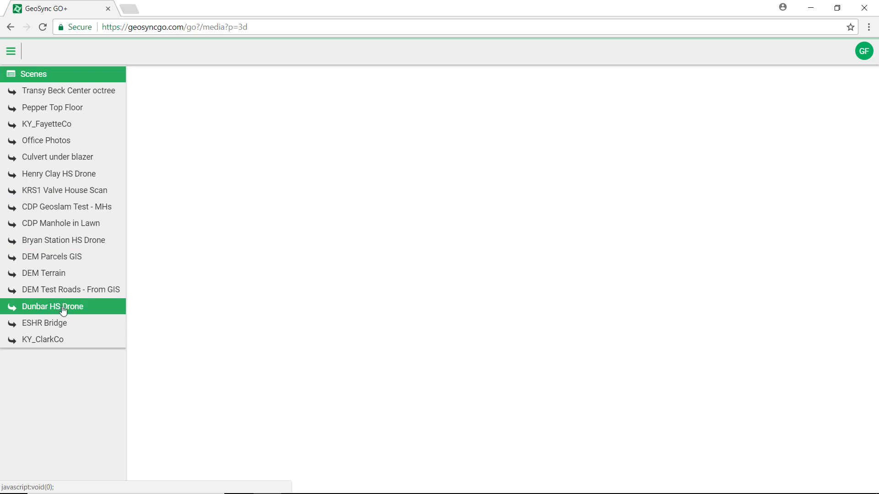
Open the Dunbar HS Drone scene in the 3D viewer and examine the school buildings up close.
{"action": "left_click", "coordinate": [93, 311]}
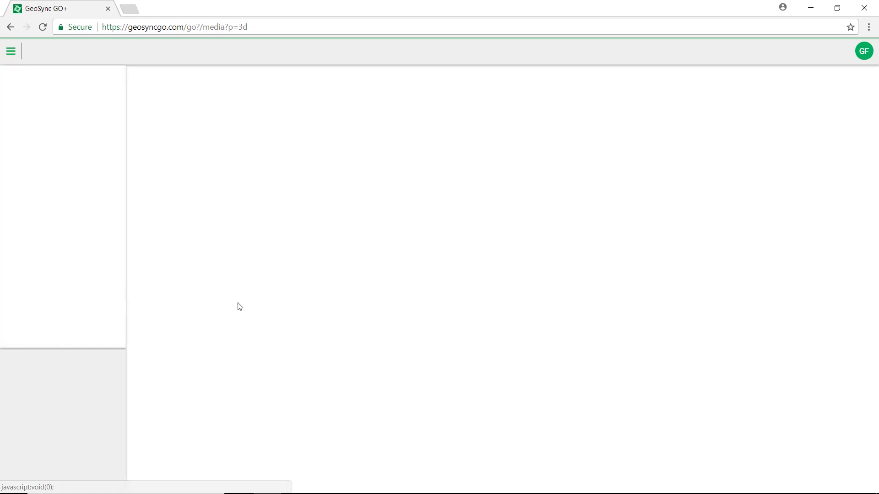
{"action": "left_click", "coordinate": [80, 110]}
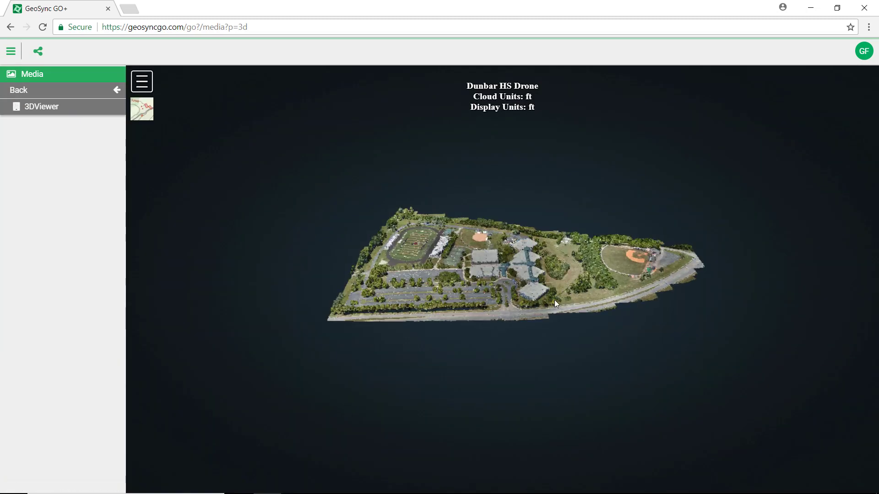
{"action": "left_click_drag", "start_coordinate": [554, 300], "coordinate": [479, 249]}
{"action": "scroll", "coordinate": [479, 288], "scroll_direction": "up", "scroll_amount": 5}
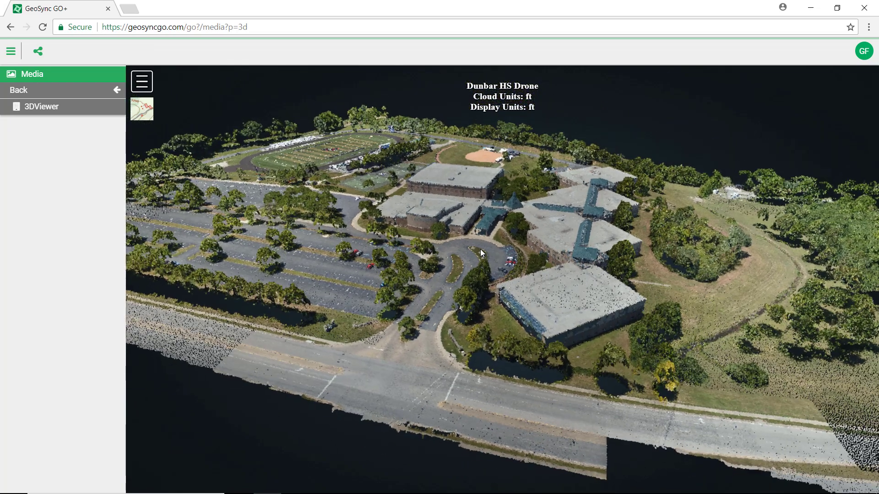
Measure the height between the ground and the flat roof of the school building beside the parking lot.
{"action": "left_click", "coordinate": [139, 82]}
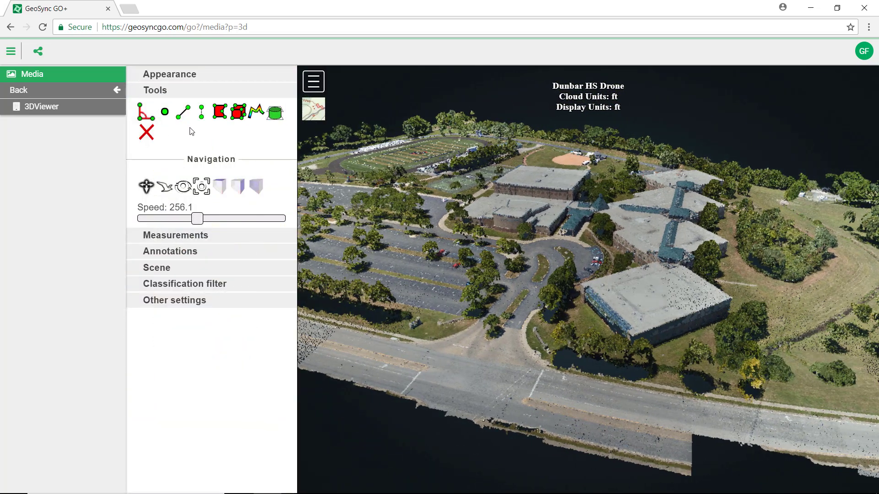
{"action": "left_click", "coordinate": [201, 111]}
{"action": "left_click", "coordinate": [530, 228]}
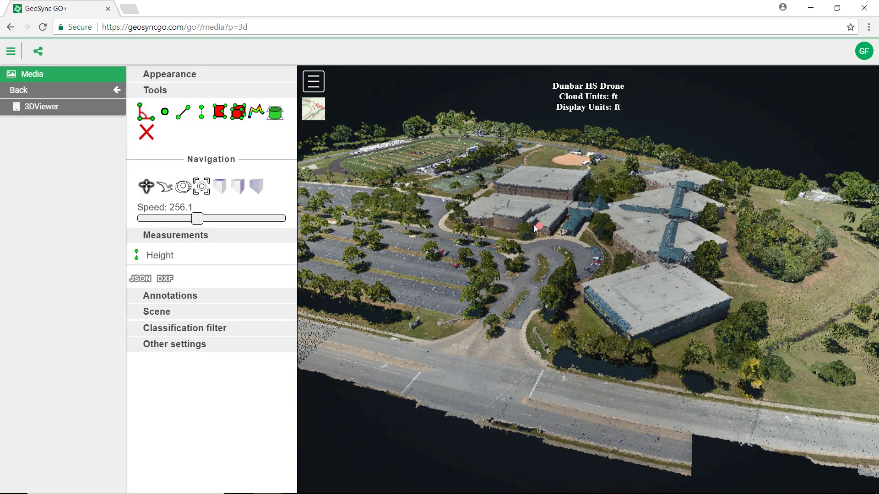
{"action": "left_click", "coordinate": [508, 216]}
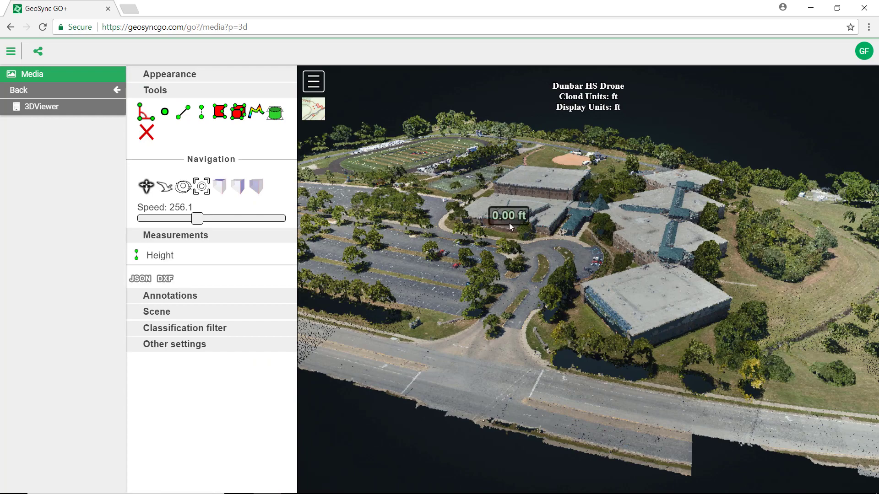
{"action": "left_click", "coordinate": [536, 249]}
{"action": "left_click_drag", "start_coordinate": [536, 249], "coordinate": [513, 265]}
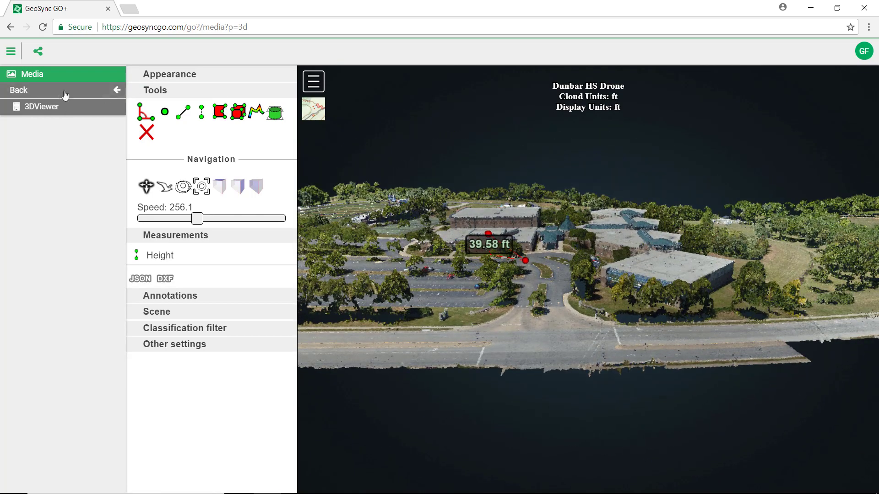
Return to the scene list, open the ESHR Bridge scene in 3D and examine the bridge arches up close.
{"action": "left_click", "coordinate": [37, 91]}
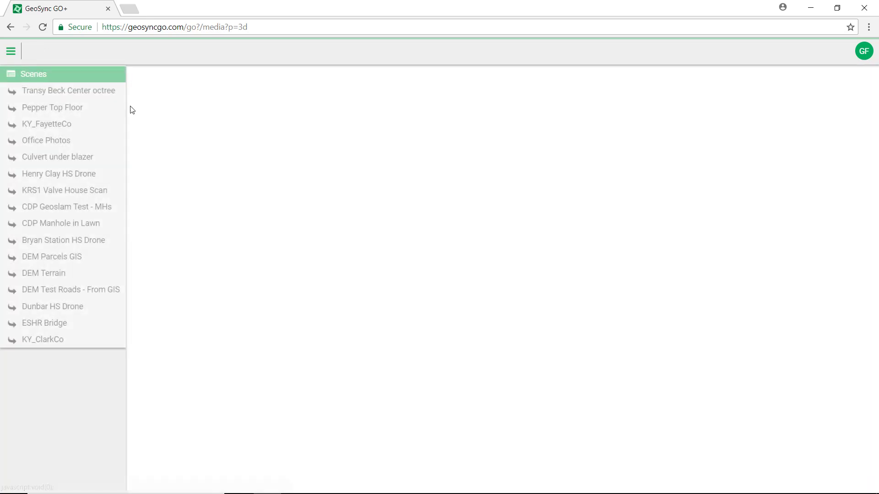
{"action": "left_click", "coordinate": [40, 325]}
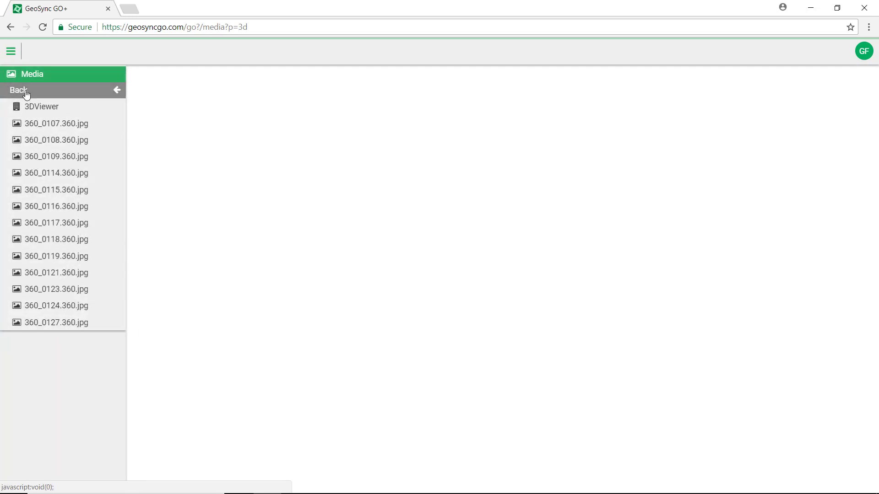
{"action": "left_click", "coordinate": [24, 92]}
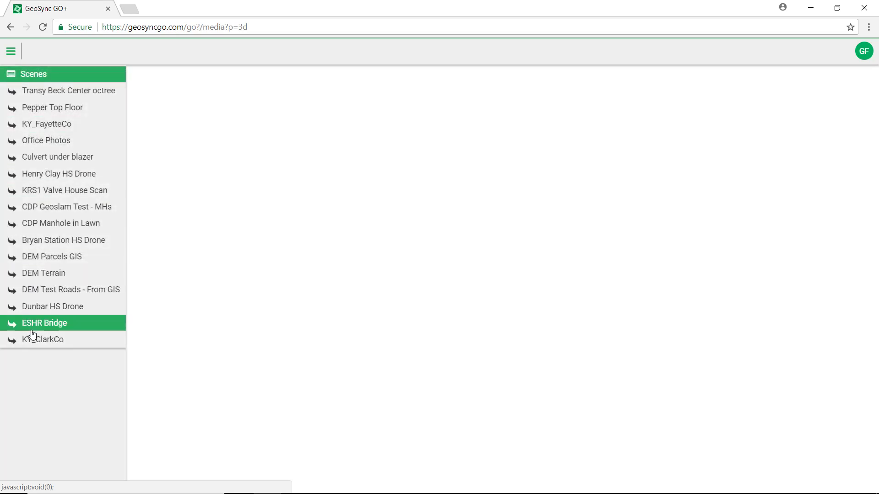
{"action": "left_click", "coordinate": [33, 332]}
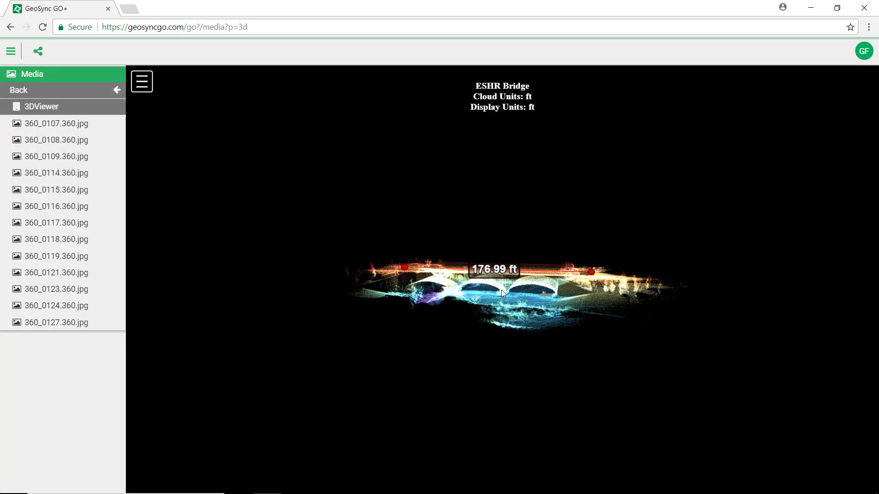
{"action": "left_click_drag", "start_coordinate": [501, 293], "coordinate": [451, 299]}
{"action": "left_click_drag", "start_coordinate": [449, 329], "coordinate": [443, 291]}
{"action": "scroll", "coordinate": [462, 312], "scroll_direction": "up", "scroll_amount": 3}
{"action": "scroll", "coordinate": [499, 322], "scroll_direction": "up", "scroll_amount": 5}
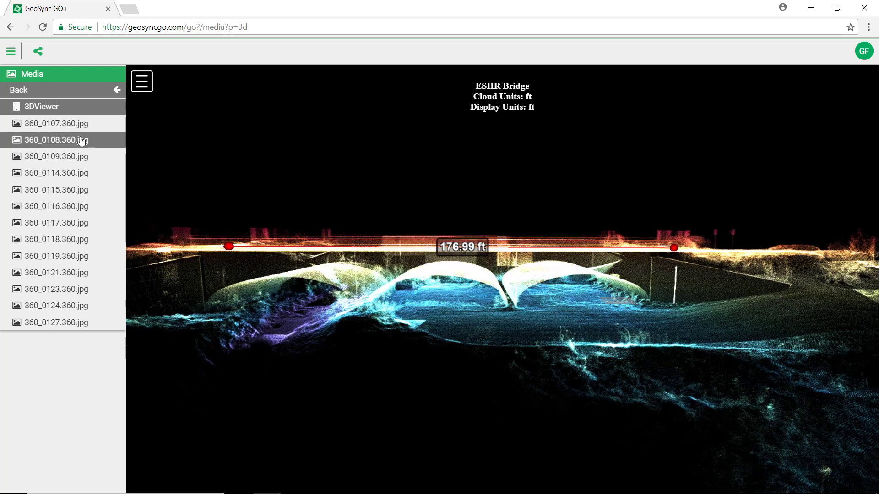
View the 360_0107.360.jpg panorama turned towards the bridge and return to the scene list.
{"action": "left_click", "coordinate": [47, 128]}
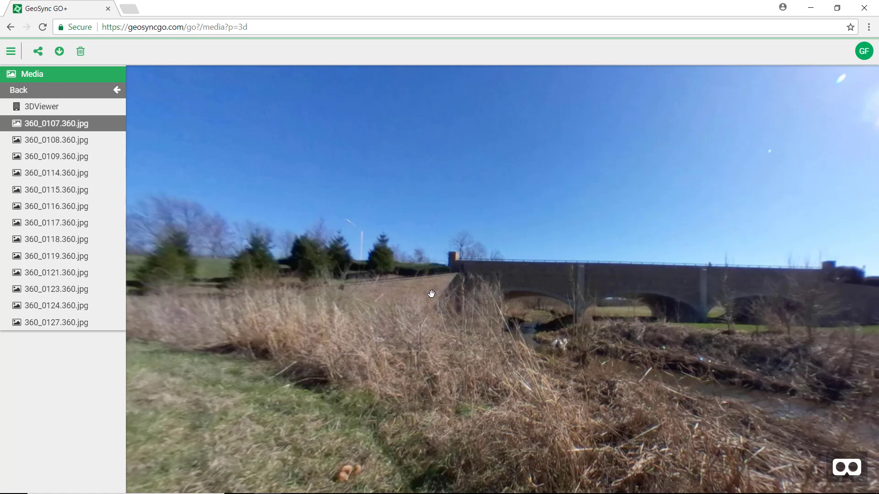
{"action": "left_click_drag", "start_coordinate": [431, 294], "coordinate": [405, 219]}
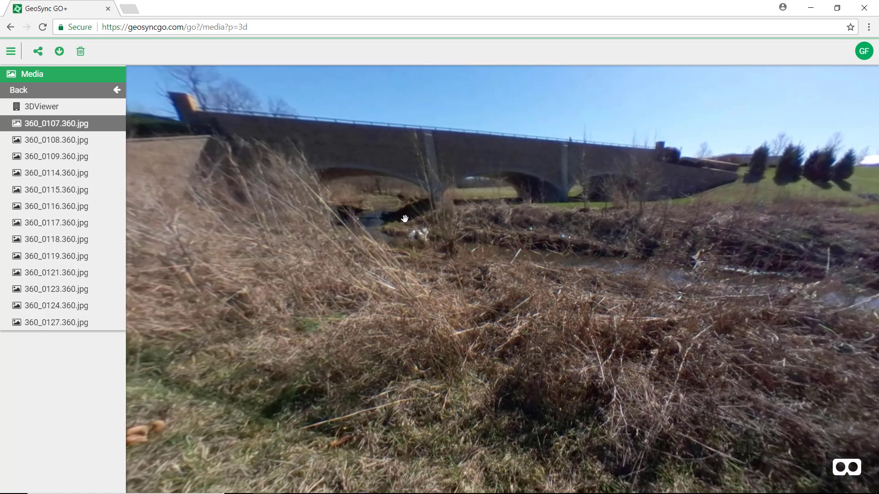
{"action": "left_click", "coordinate": [117, 90]}
Go to the home page, open the 3D Locations project and show its markers around Lexington on the map.
{"action": "left_click", "coordinate": [864, 52]}
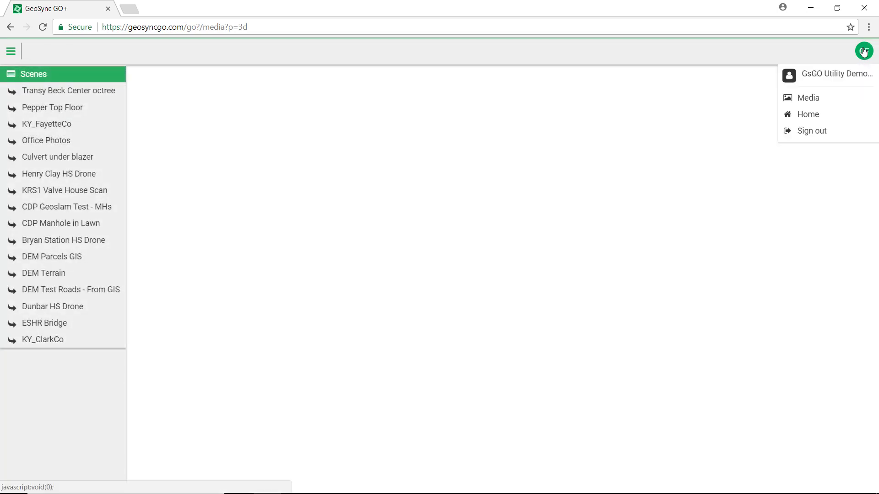
{"action": "left_click", "coordinate": [807, 114]}
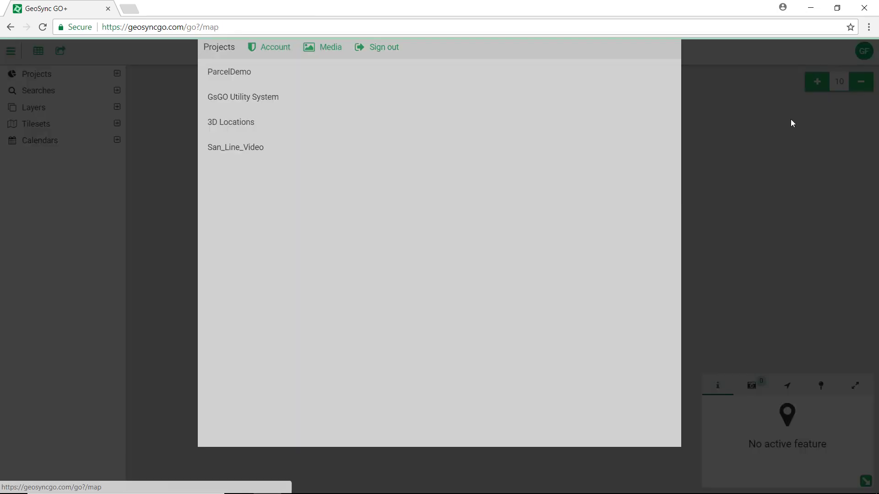
{"action": "left_click", "coordinate": [222, 125]}
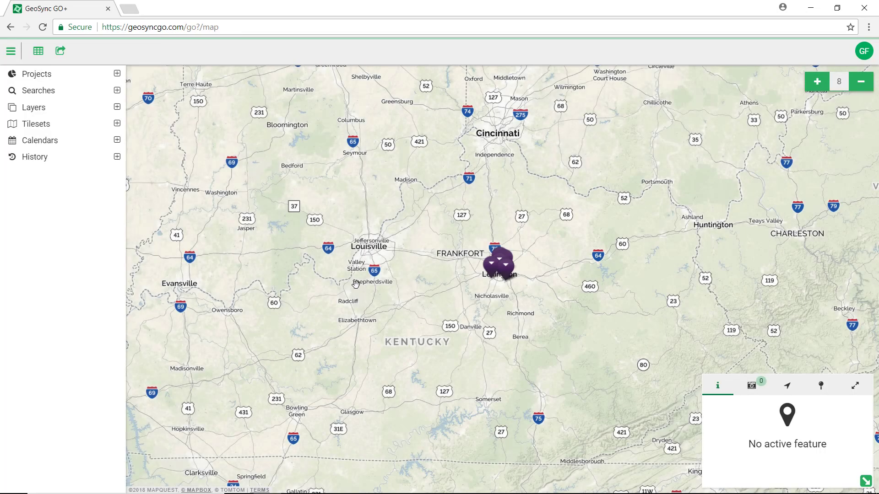
{"action": "scroll", "coordinate": [486, 291], "scroll_direction": "up", "scroll_amount": 5}
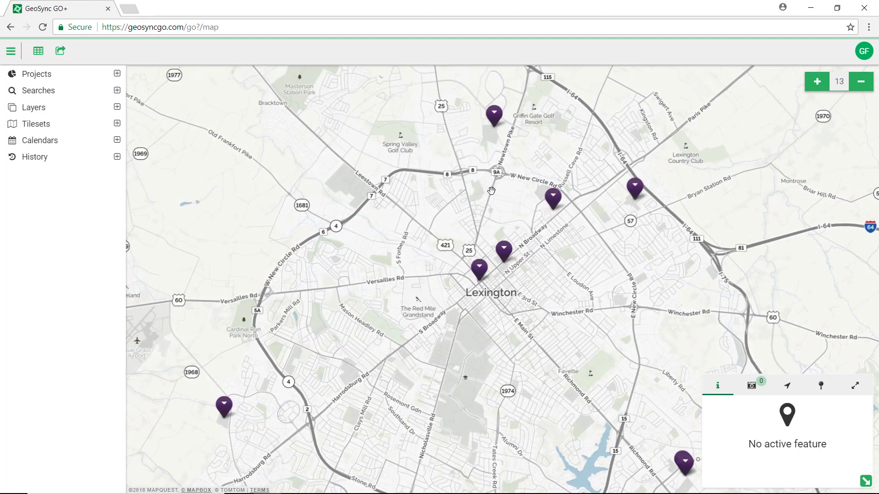
{"action": "left_click_drag", "start_coordinate": [487, 195], "coordinate": [410, 196]}
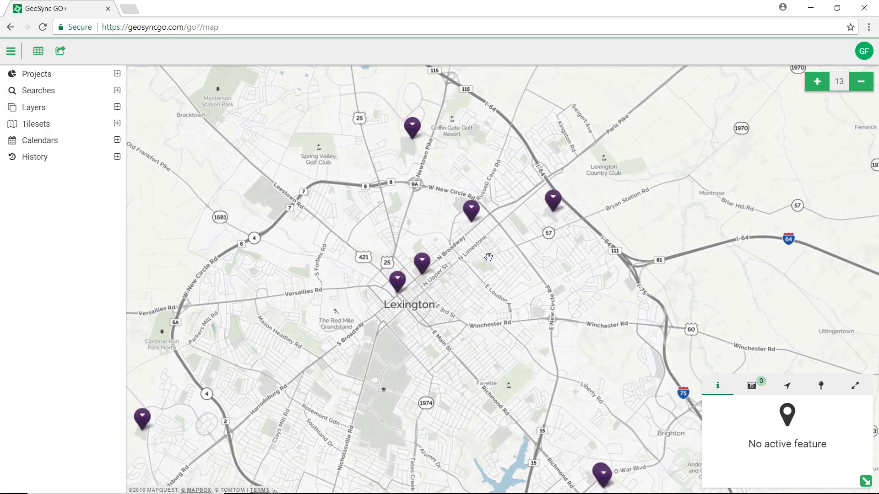
Open the linked 3D scene of the Legends Baseball Stadium (LIDAR) marker and inspect the stadium from several angles.
{"action": "left_click", "coordinate": [470, 219]}
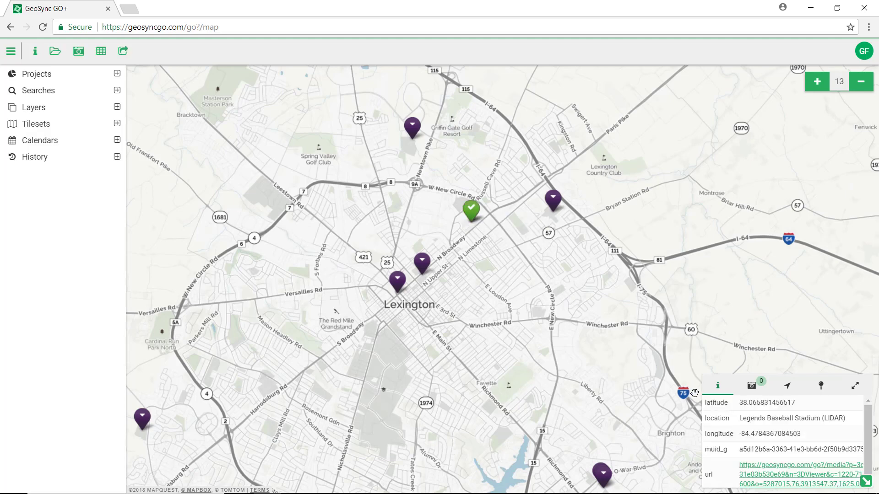
{"action": "left_click", "coordinate": [772, 470]}
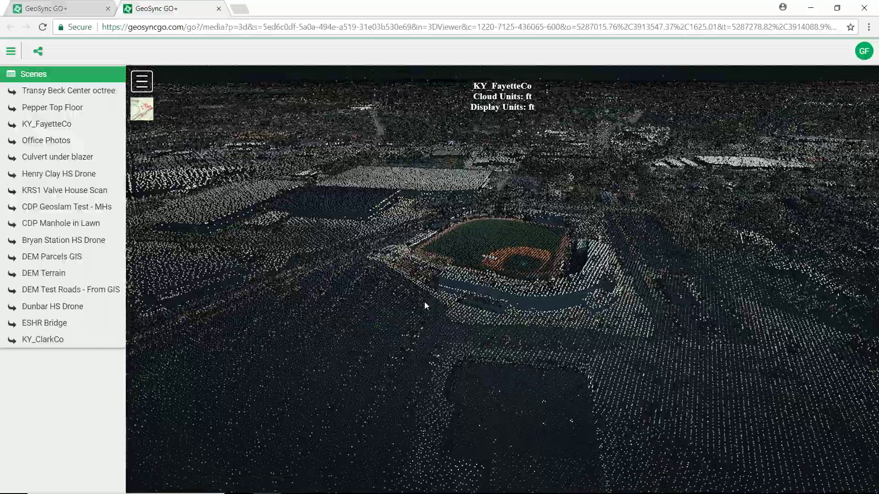
{"action": "left_click_drag", "start_coordinate": [425, 305], "coordinate": [570, 305]}
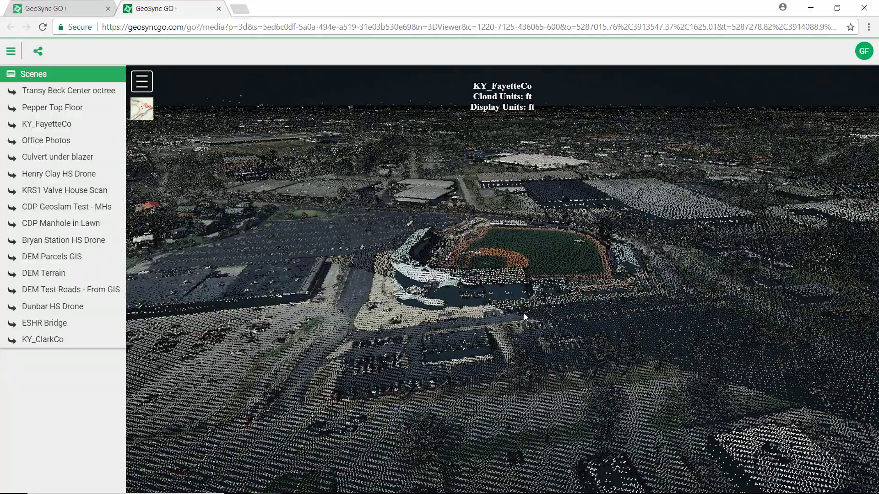
{"action": "scroll", "coordinate": [524, 313], "scroll_direction": "up", "scroll_amount": 5}
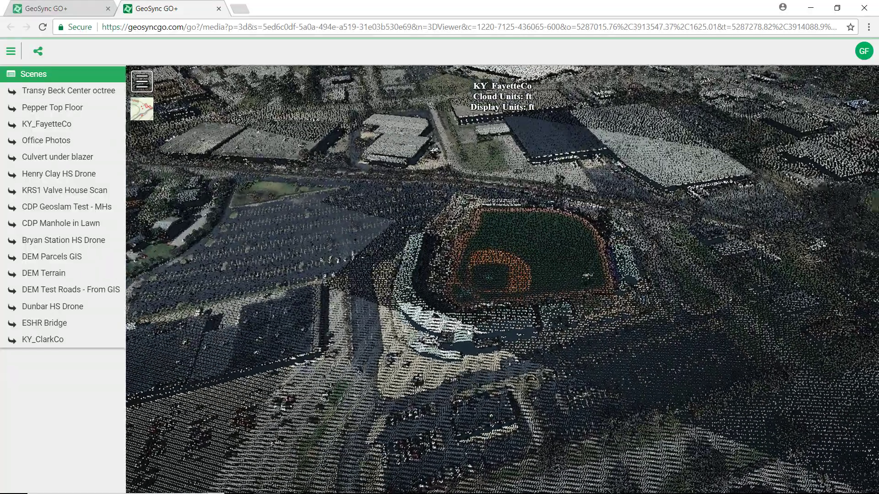
{"action": "scroll", "coordinate": [549, 347], "scroll_direction": "down", "scroll_amount": 5}
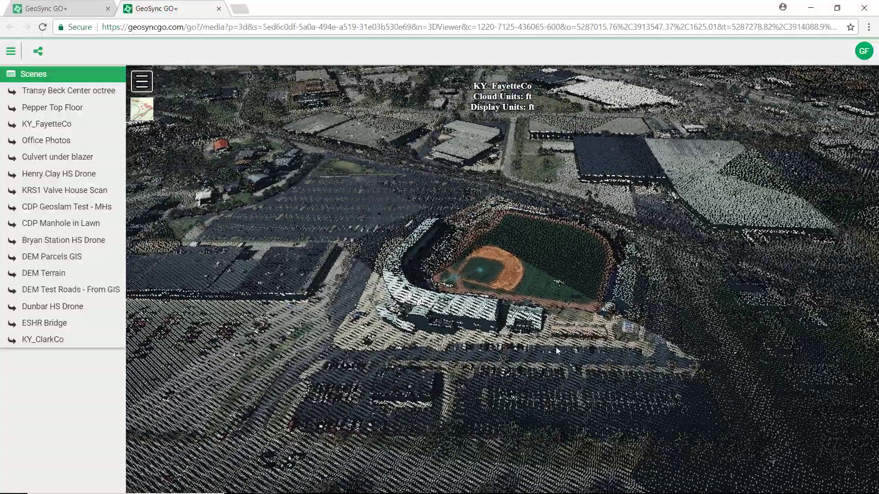
{"action": "left_click_drag", "start_coordinate": [557, 351], "coordinate": [559, 339]}
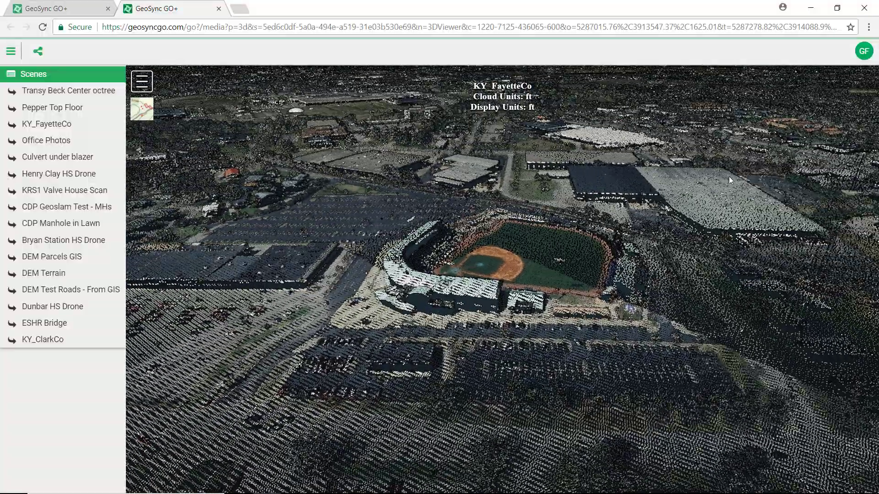
Switch to GeoSync GO 3D Publisher and add a folder named Sample Sign with Share with Anyone enabled.
{"action": "left_click", "coordinate": [838, 9]}
{"action": "left_click", "coordinate": [94, 19]}
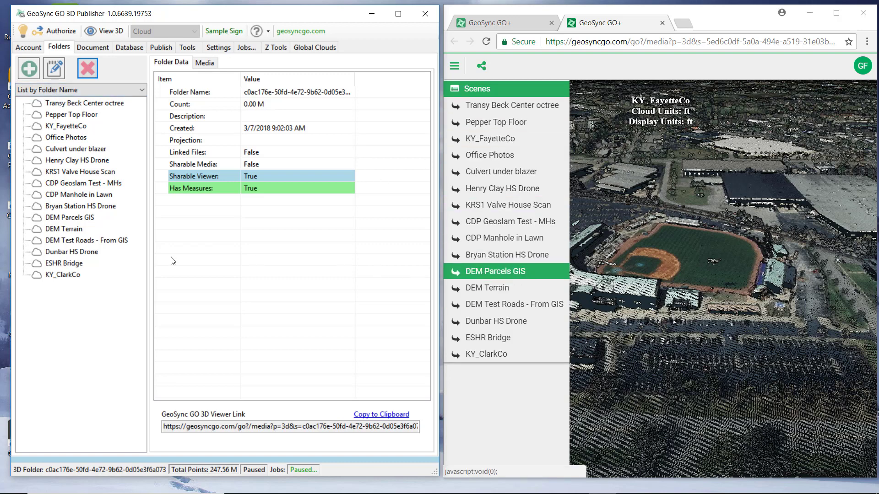
{"action": "left_click", "coordinate": [29, 68]}
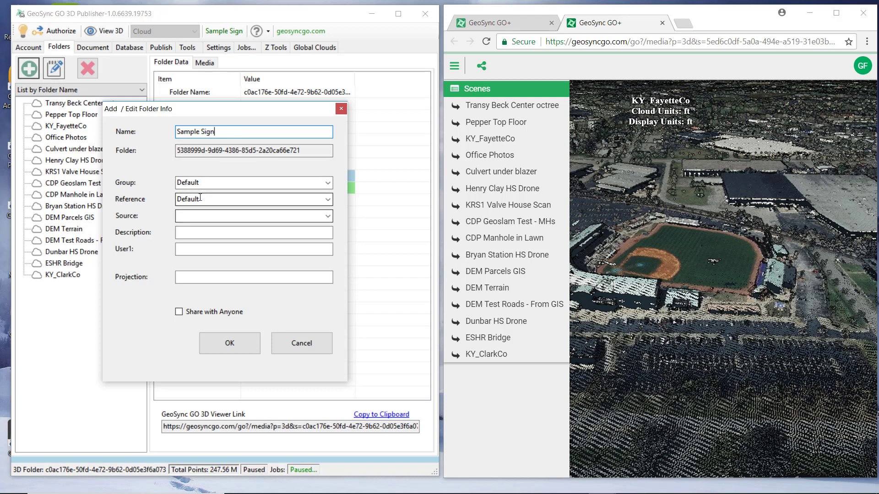
{"action": "left_click", "coordinate": [196, 313]}
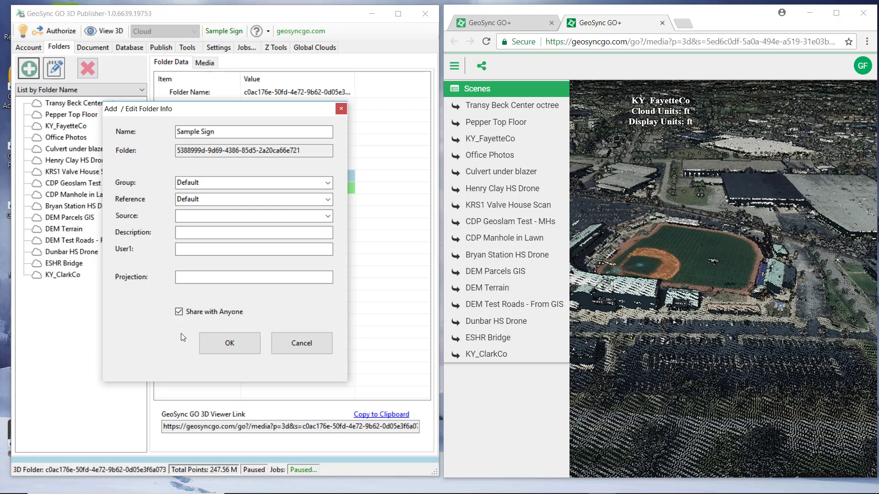
{"action": "left_click", "coordinate": [223, 346]}
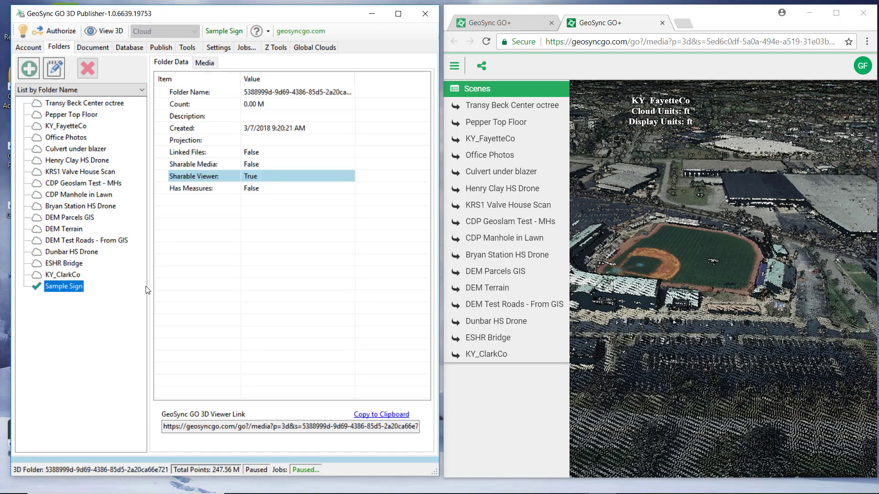
Publish the LAS file sample_sign.laz to the Sample Sign folder.
{"action": "left_click", "coordinate": [159, 48]}
{"action": "left_click", "coordinate": [137, 109]}
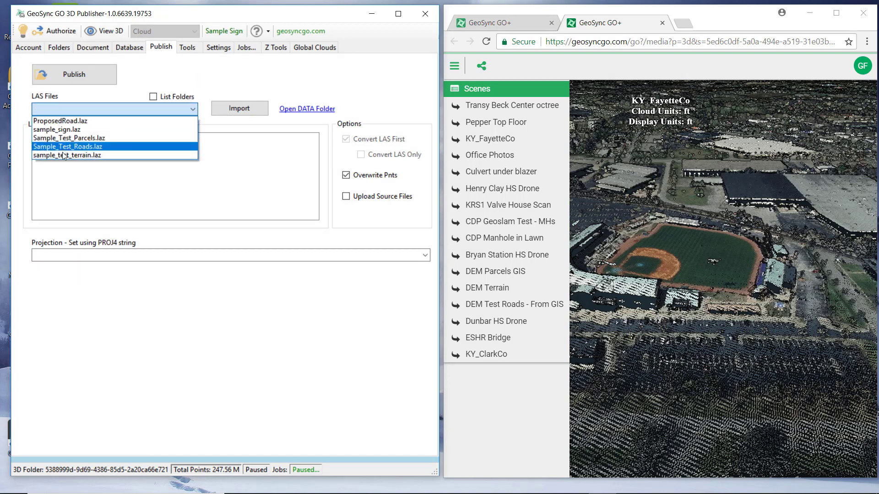
{"action": "left_click", "coordinate": [53, 114]}
{"action": "left_click", "coordinate": [59, 109]}
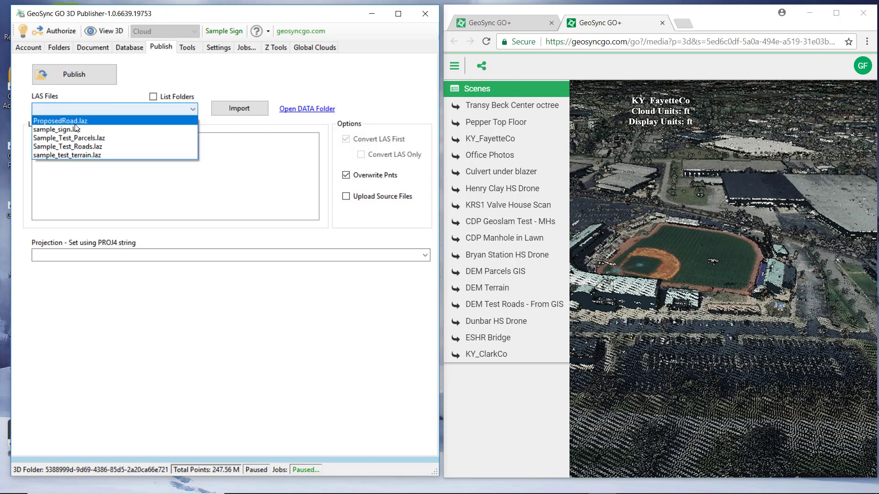
{"action": "left_click", "coordinate": [74, 130]}
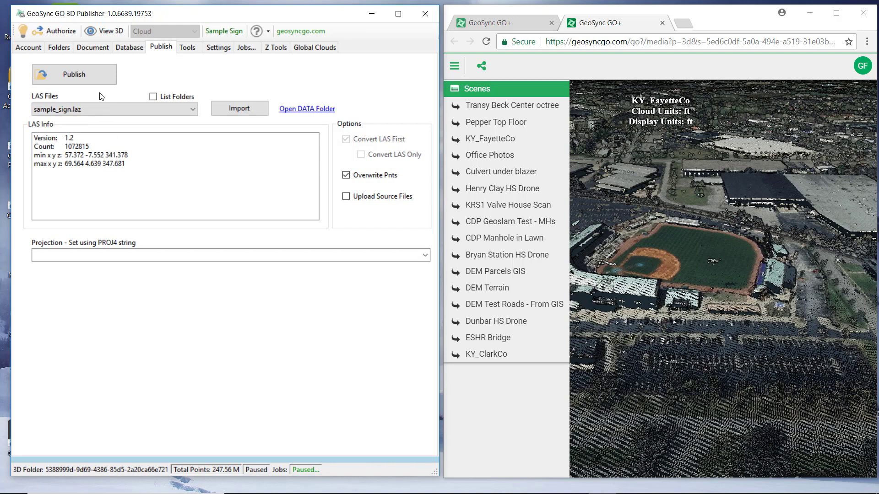
{"action": "left_click", "coordinate": [83, 73]}
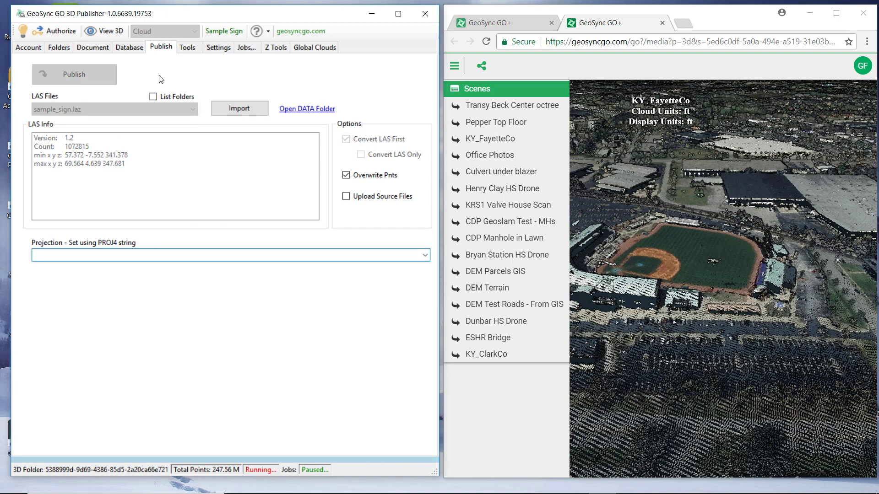
Show the Sample Sign document settings and open its published point cloud in the 3D web viewer.
{"action": "left_click", "coordinate": [93, 49]}
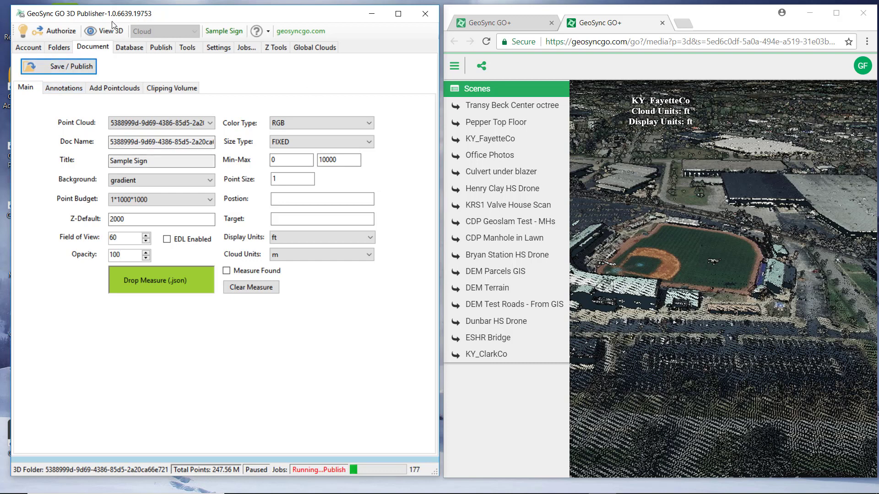
{"action": "left_click", "coordinate": [100, 32]}
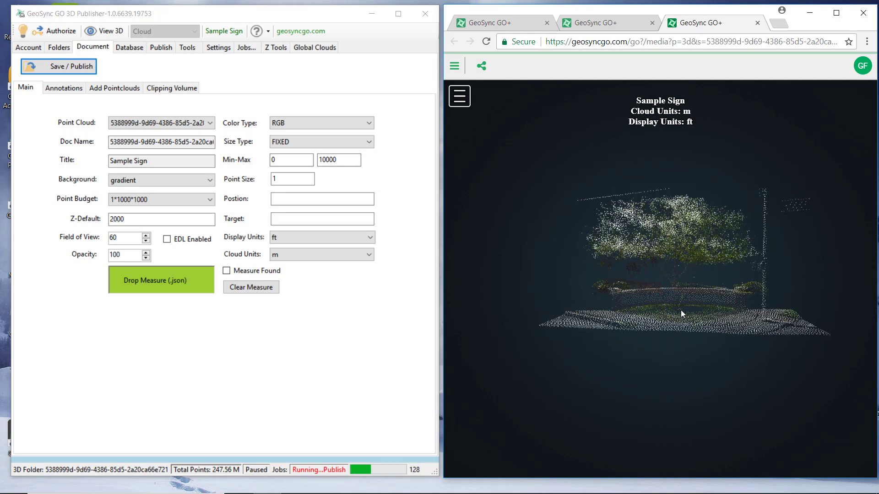
Show the scene details of the Sample Sign viewer and copy the camera position and camera target values.
{"action": "left_click", "coordinate": [460, 96]}
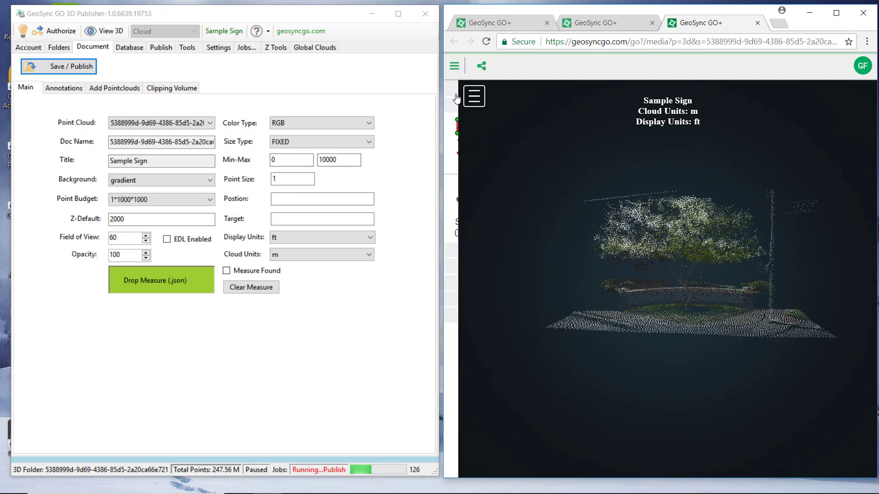
{"action": "left_click", "coordinate": [476, 283]}
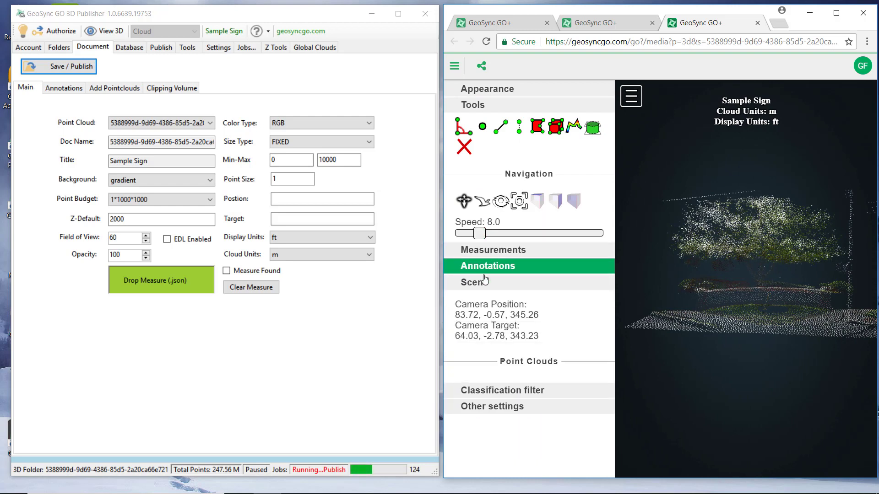
{"action": "left_click_drag", "start_coordinate": [496, 315], "coordinate": [469, 327]}
{"action": "right_click", "coordinate": [484, 315]}
{"action": "left_click", "coordinate": [501, 323]}
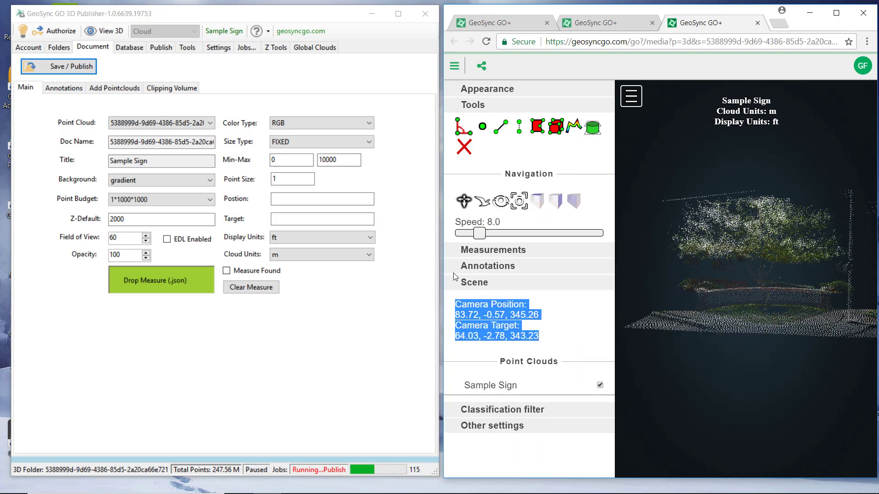
Set the document's position to 83.72,-0.57,345.26 and target to 64.03,-2.78,343.23 from the copied camera values, publish it, and reload the web viewer.
{"action": "left_click", "coordinate": [187, 48]}
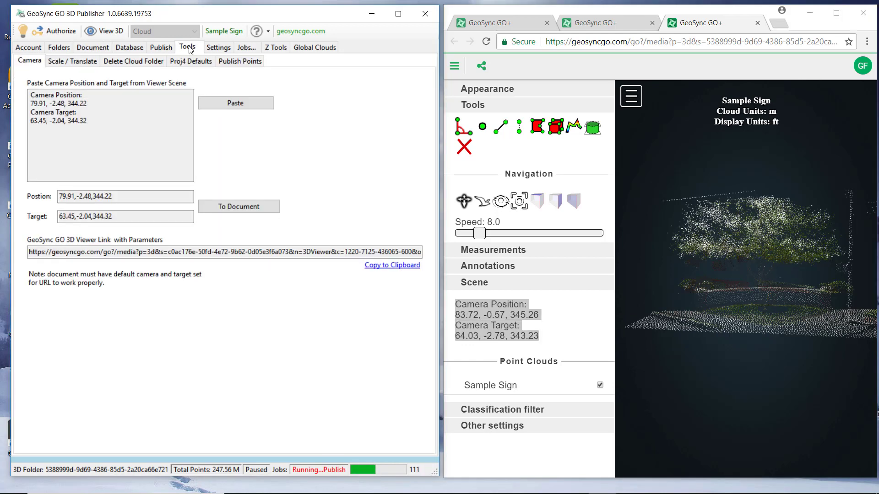
{"action": "left_click", "coordinate": [206, 105]}
{"action": "left_click", "coordinate": [238, 207]}
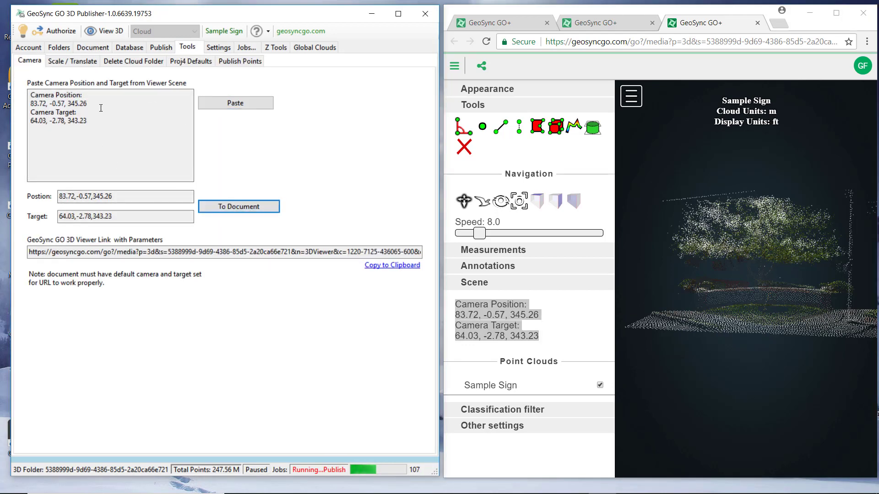
{"action": "left_click", "coordinate": [93, 47]}
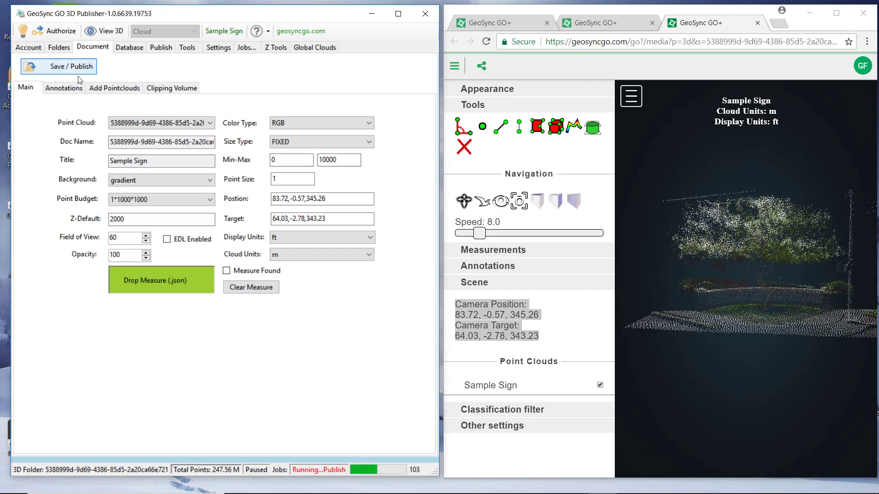
{"action": "left_click", "coordinate": [486, 41]}
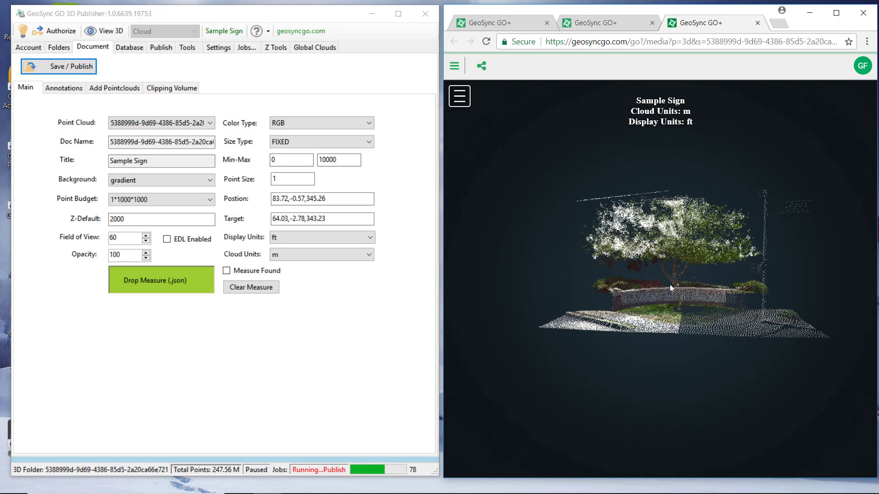
Measure the height from the overhead wire beside the tree down to the ground in the Sample Sign scene.
{"action": "left_click", "coordinate": [460, 96]}
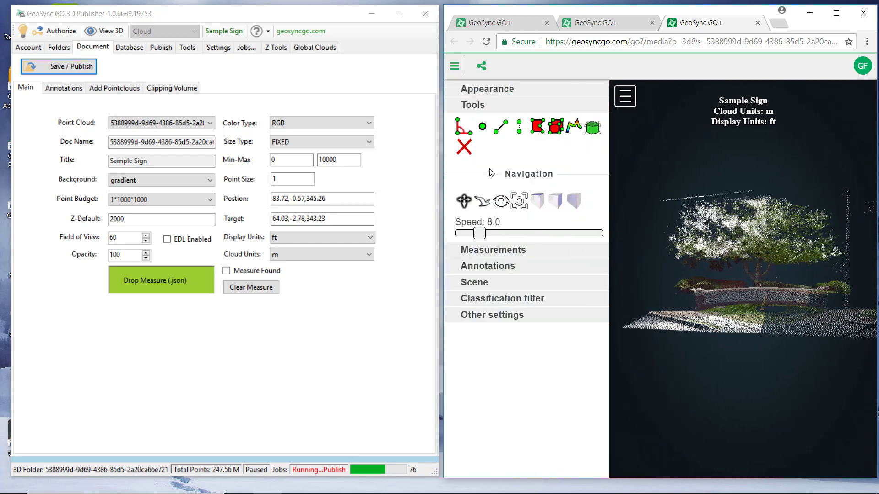
{"action": "left_click", "coordinate": [519, 126]}
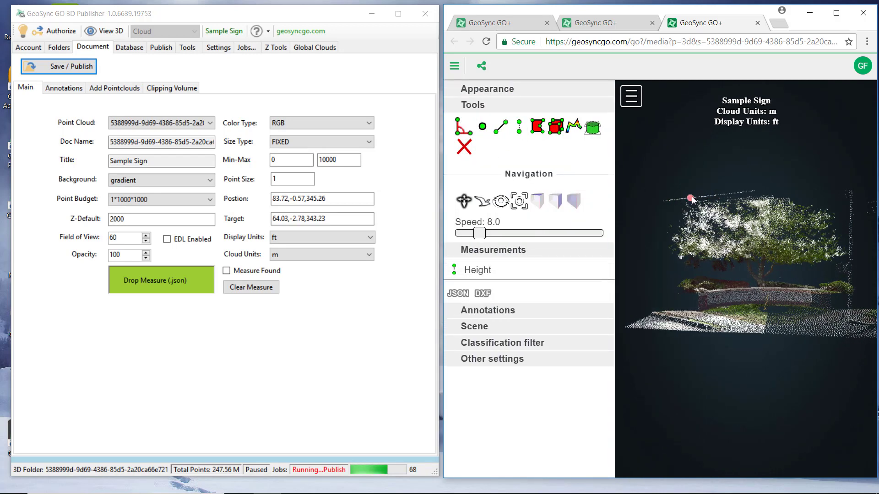
{"action": "left_click", "coordinate": [690, 198]}
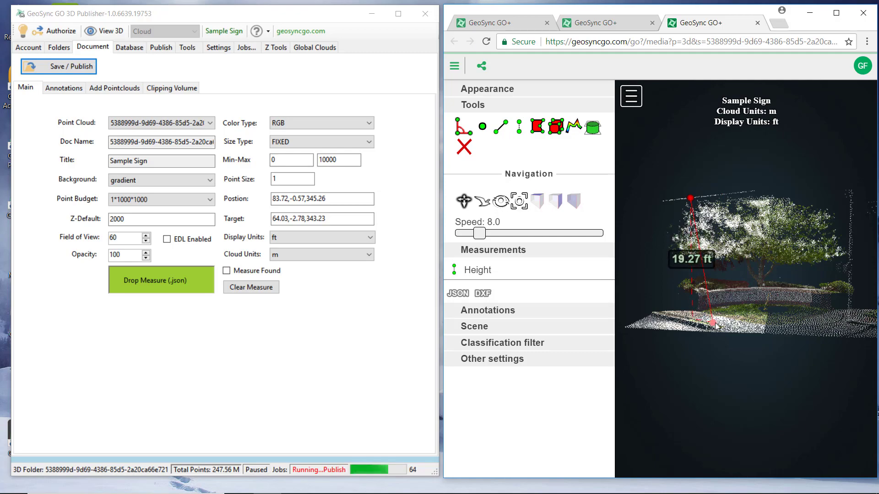
{"action": "left_click_drag", "start_coordinate": [831, 309], "coordinate": [589, 275]}
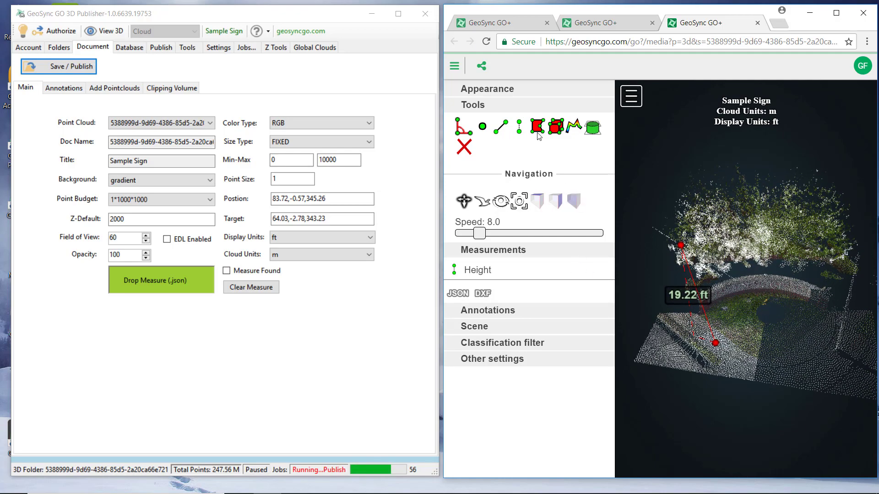
Measure the distance from the curved sign wall to the pavement in front of it, and inspect both measurements.
{"action": "left_click", "coordinate": [500, 126]}
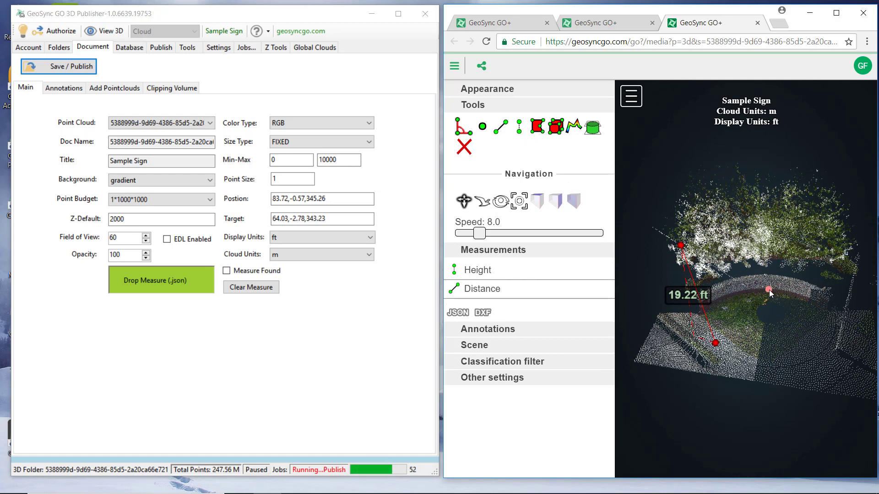
{"action": "left_click", "coordinate": [769, 290]}
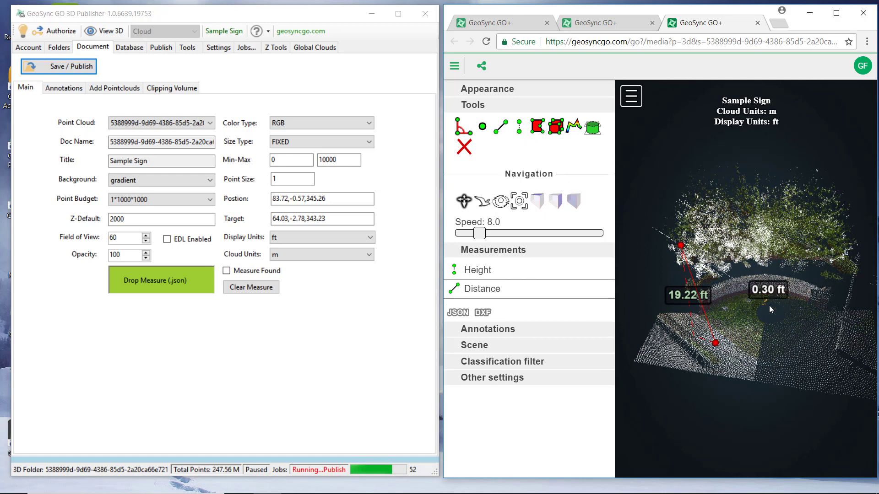
{"action": "left_click", "coordinate": [765, 358]}
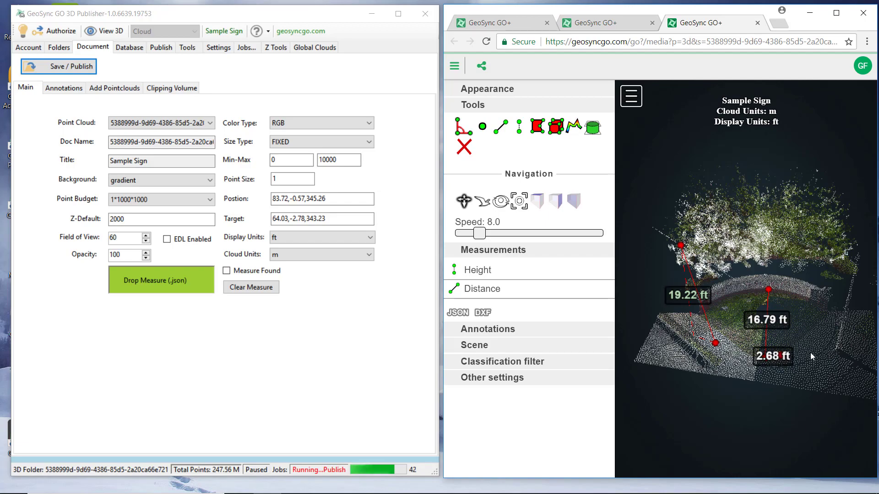
{"action": "right_click", "coordinate": [768, 377]}
{"action": "left_click_drag", "start_coordinate": [768, 376], "coordinate": [776, 334]}
{"action": "left_click", "coordinate": [631, 96]}
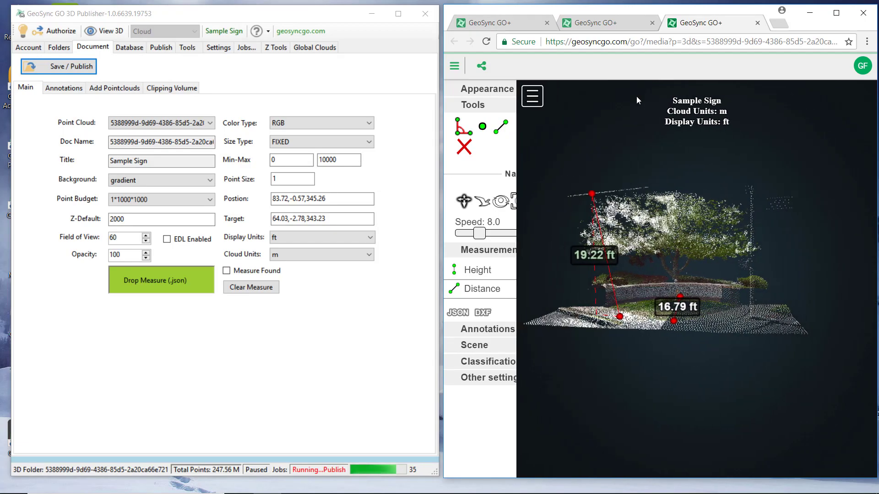
{"action": "left_click_drag", "start_coordinate": [643, 290], "coordinate": [692, 306]}
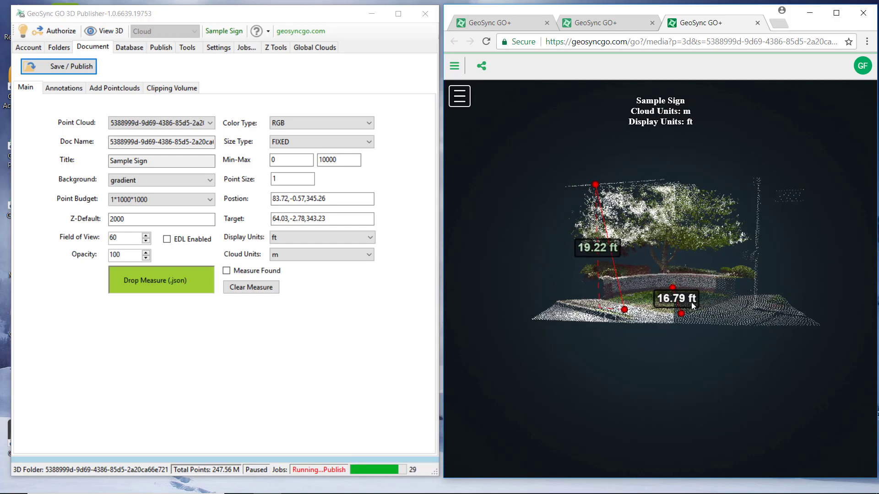
Export the height and distance measurements as a JSON file and show the downloaded file in its folder.
{"action": "left_click", "coordinate": [458, 105]}
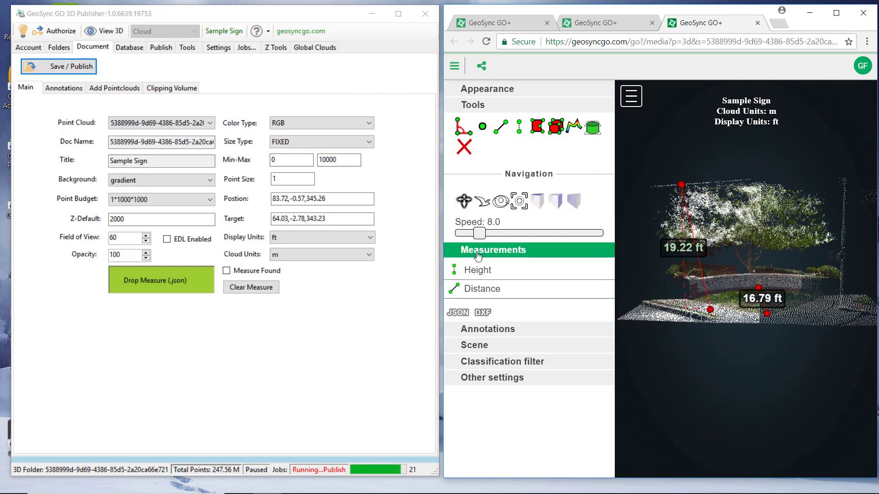
{"action": "left_click", "coordinate": [457, 312]}
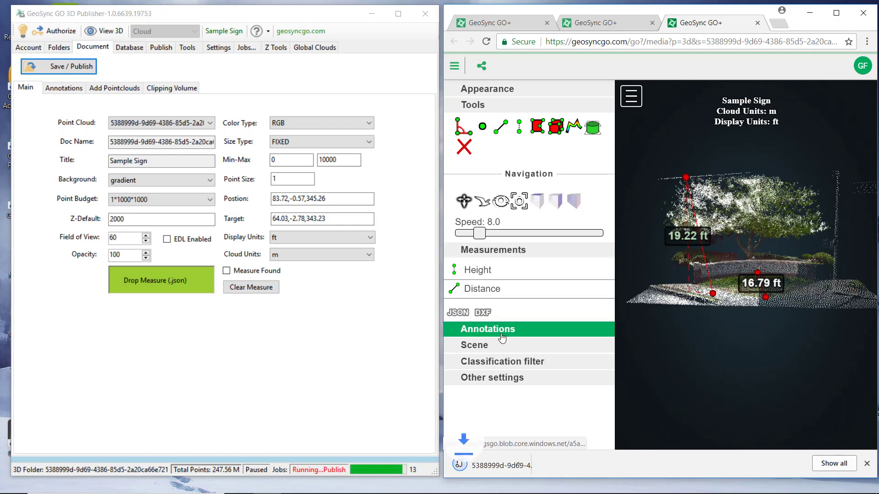
{"action": "left_click", "coordinate": [562, 464]}
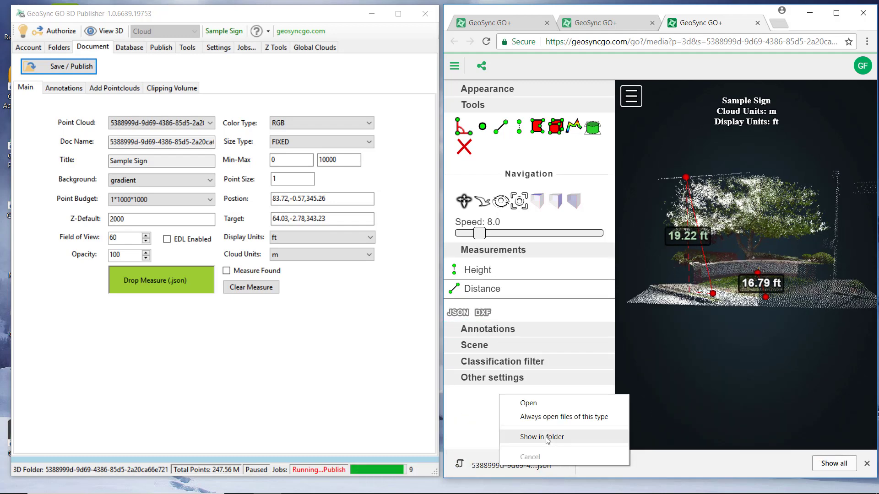
{"action": "left_click", "coordinate": [554, 437]}
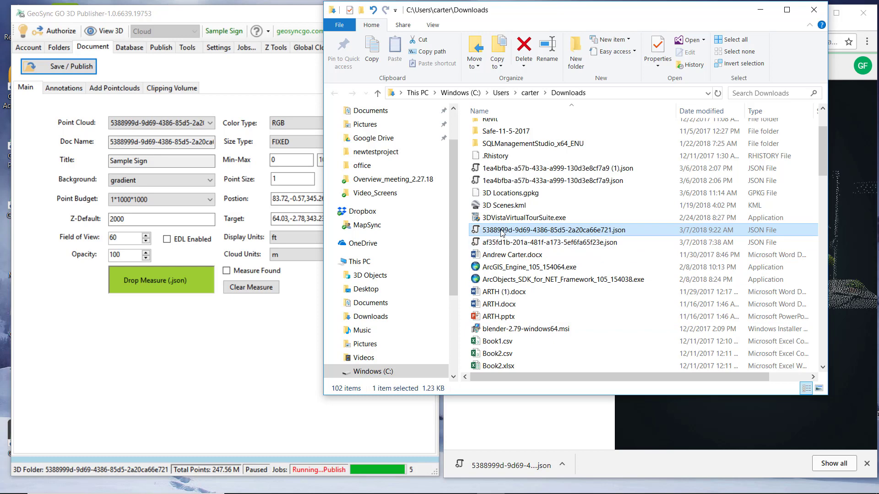
Load the exported JSON measurement file into the Sample Sign document in GeoSync GO 3D Publisher and reload the web viewer.
{"action": "left_click_drag", "start_coordinate": [527, 230], "coordinate": [169, 275]}
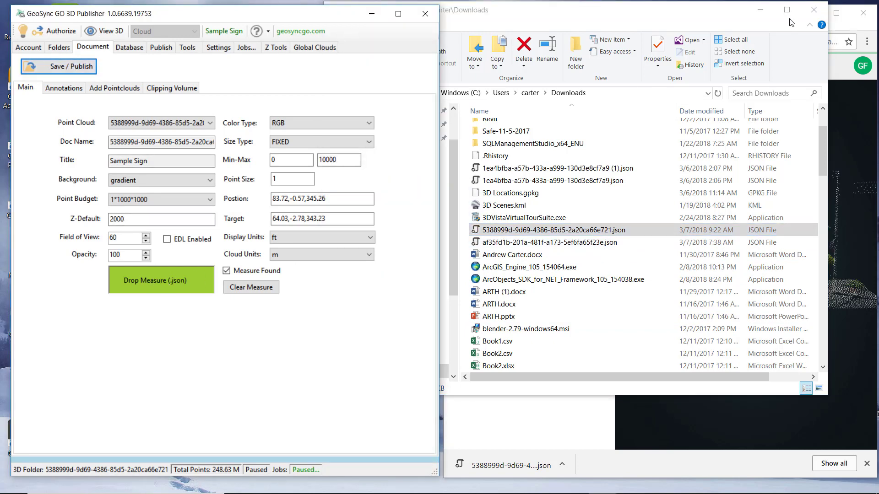
{"action": "left_click", "coordinate": [760, 10]}
{"action": "left_click", "coordinate": [486, 42]}
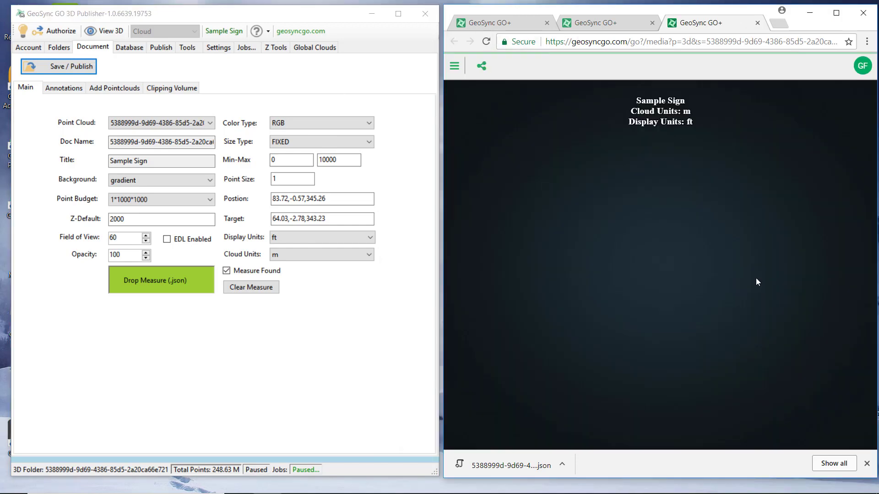
Inspect the reloaded Sample Sign point cloud and its saved measurements up close from several angles.
{"action": "scroll", "coordinate": [715, 318], "scroll_direction": "up", "scroll_amount": 5}
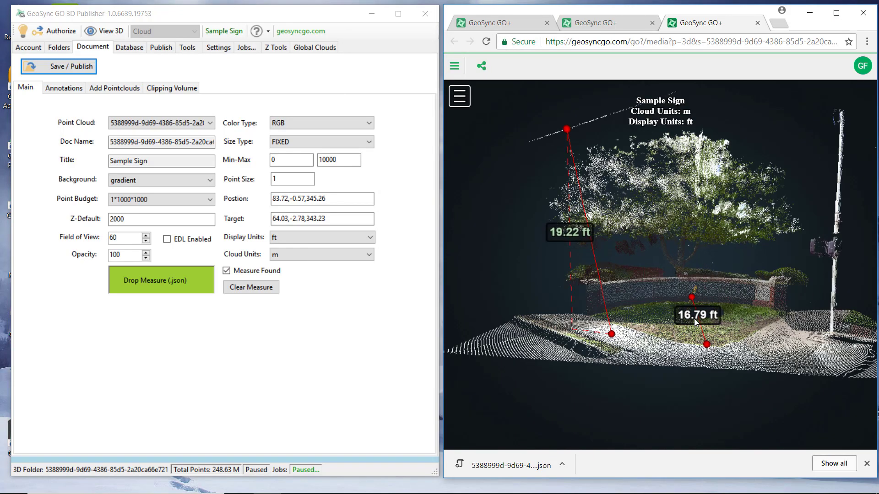
{"action": "left_click_drag", "start_coordinate": [765, 340], "coordinate": [582, 172]}
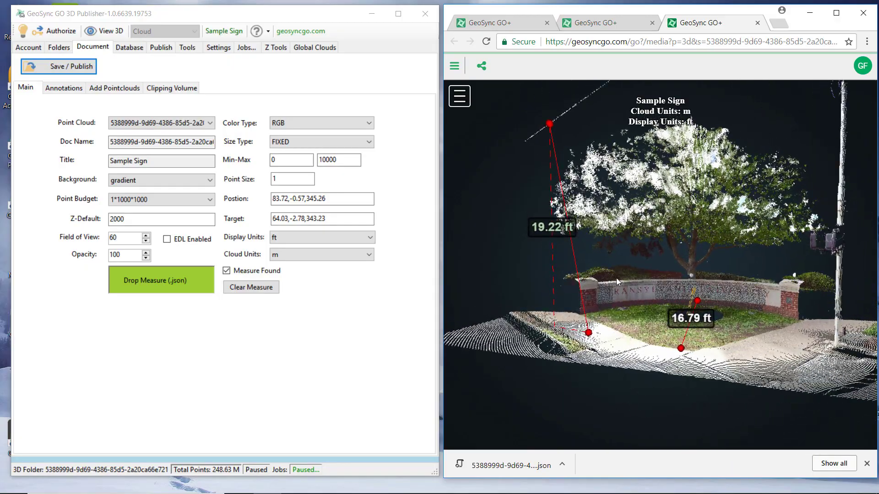
{"action": "left_click_drag", "start_coordinate": [650, 318], "coordinate": [670, 327]}
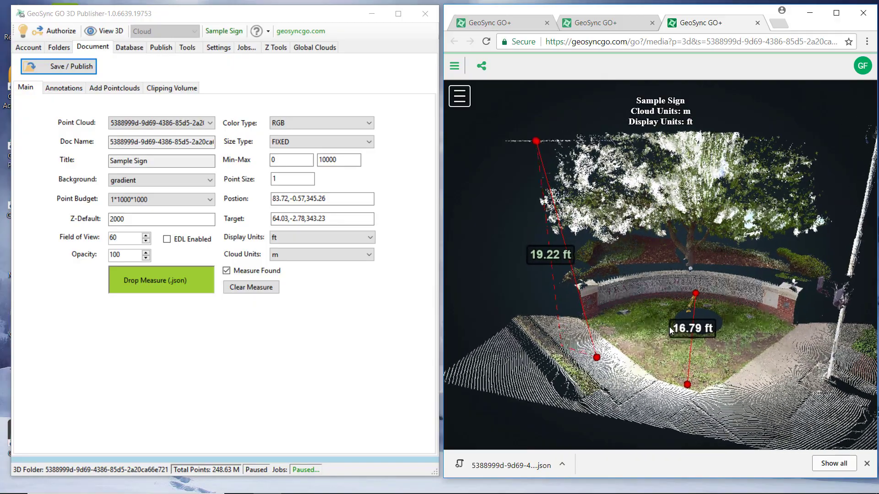